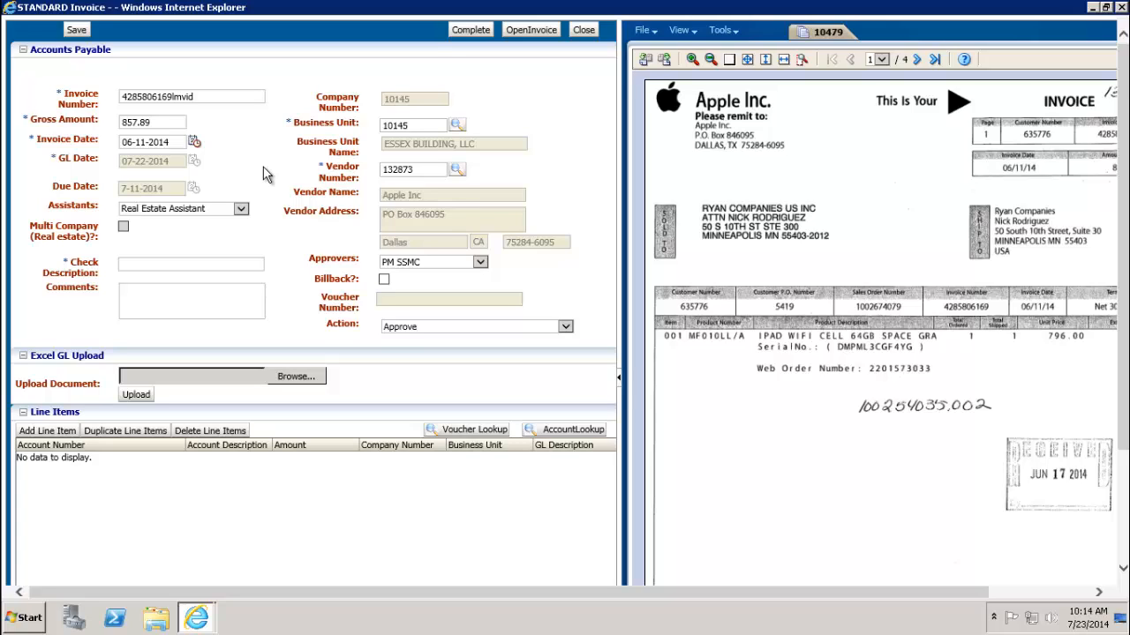
# Enter the invoice's customer number as the check description and "comments" as the invoice comment
pyautogui.click(209, 96)
pyautogui.doubleClick(208, 96)
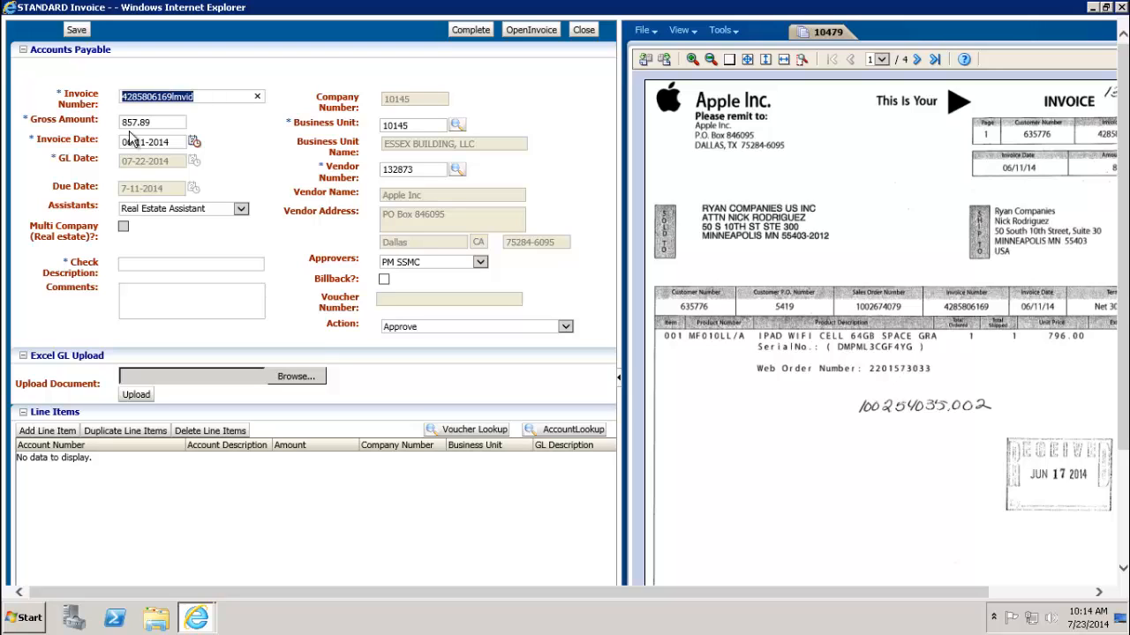
pyautogui.click(190, 264)
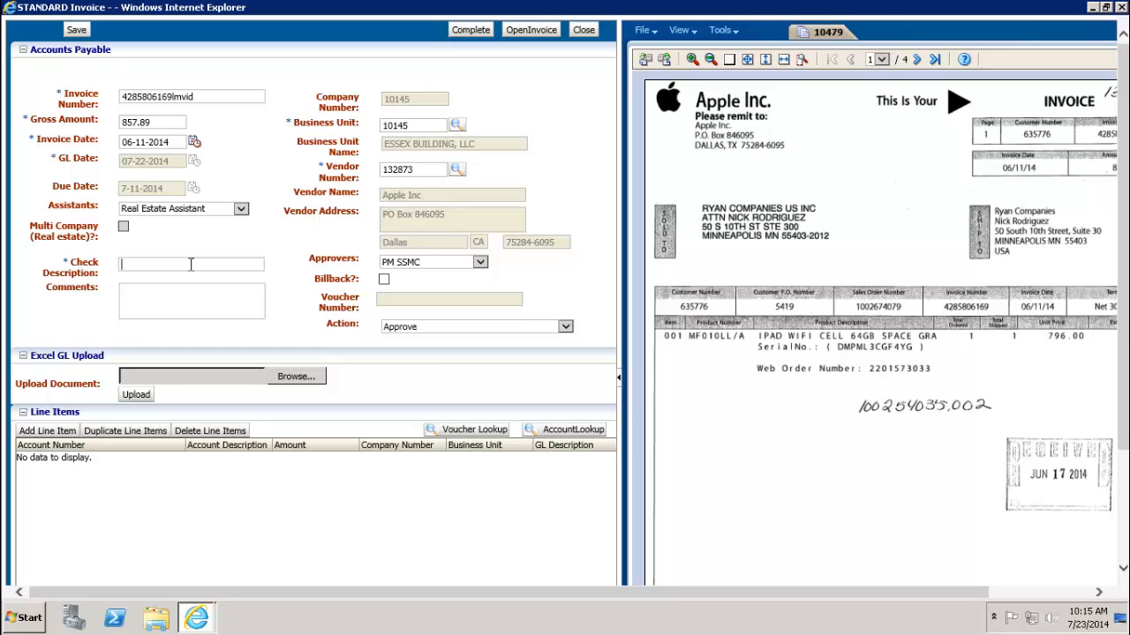
pyautogui.write('635776')
pyautogui.press('Tab')
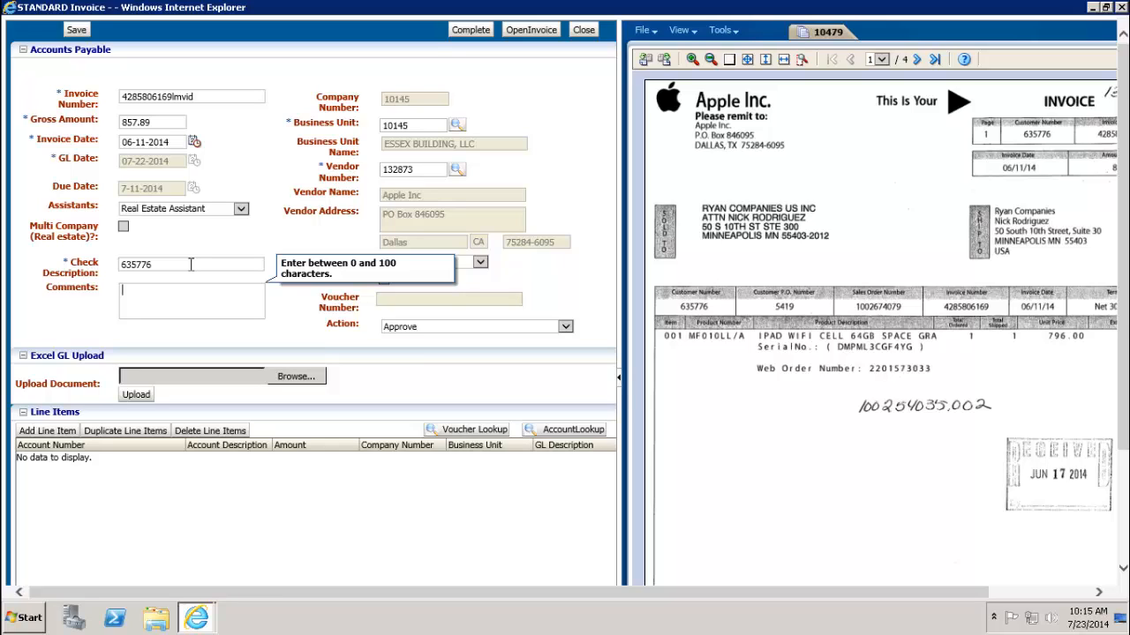
pyautogui.write('comments')
pyautogui.press('Tab')
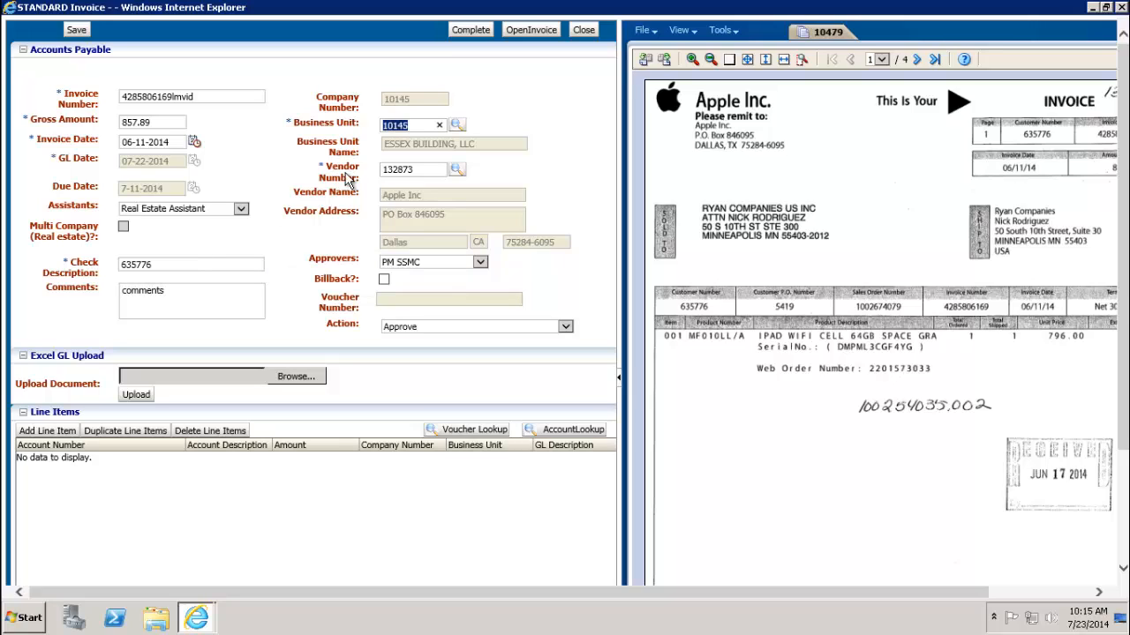
# View the search options of the business unit and vendor lookups, closing each without selecting anything
pyautogui.click(429, 125)
pyautogui.moveTo(429, 125); pyautogui.dragTo(369, 126)
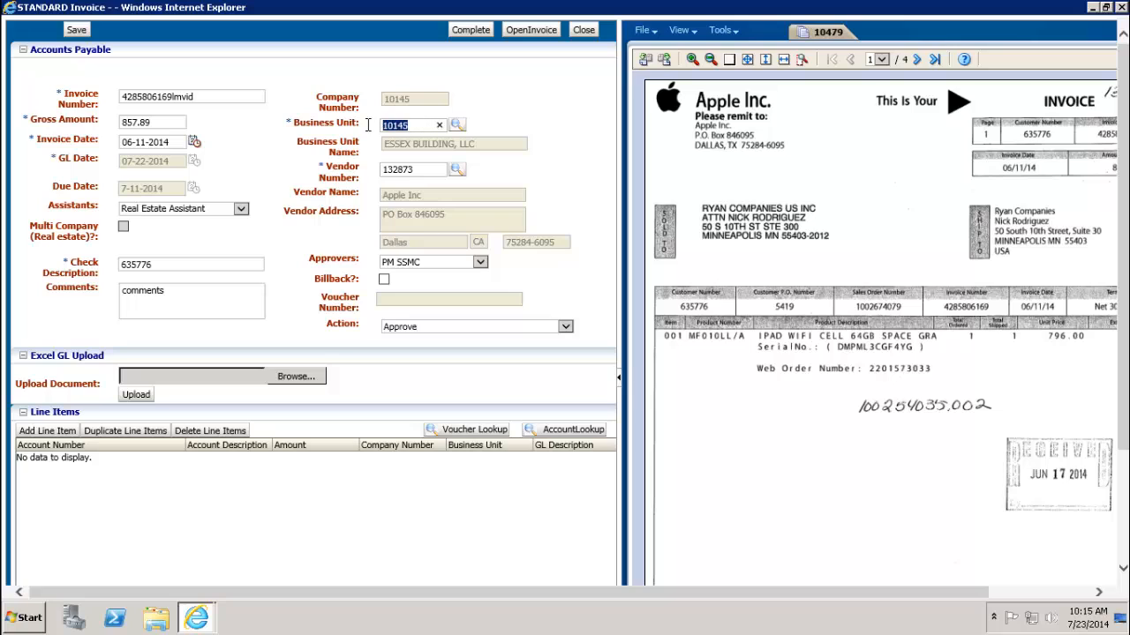
pyautogui.click(457, 126)
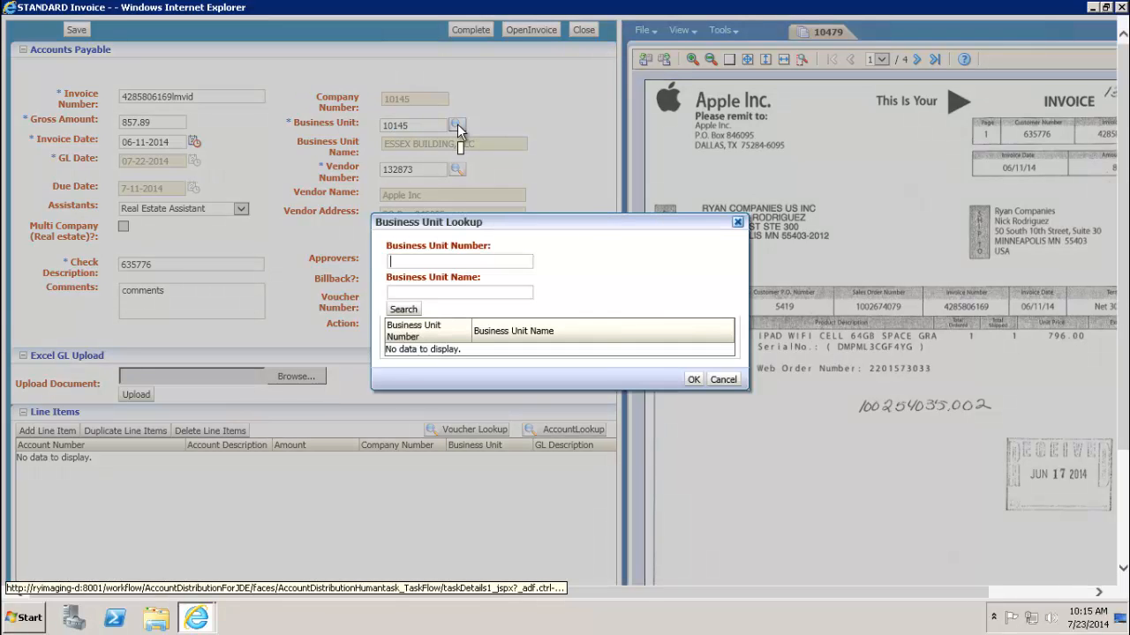
pyautogui.click(738, 222)
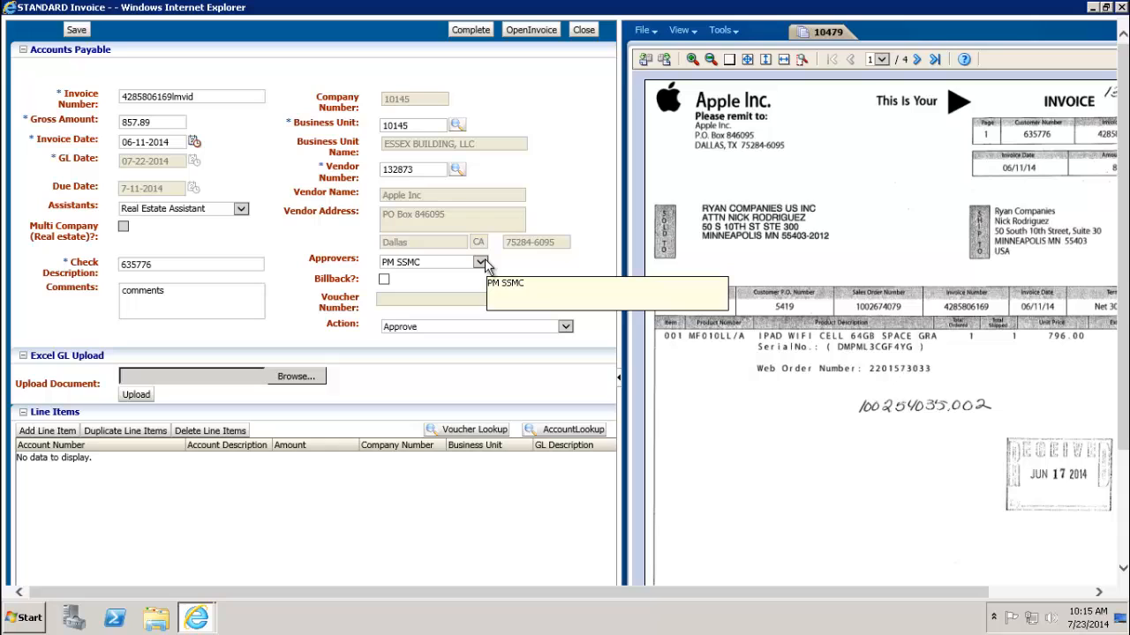
pyautogui.click(422, 168)
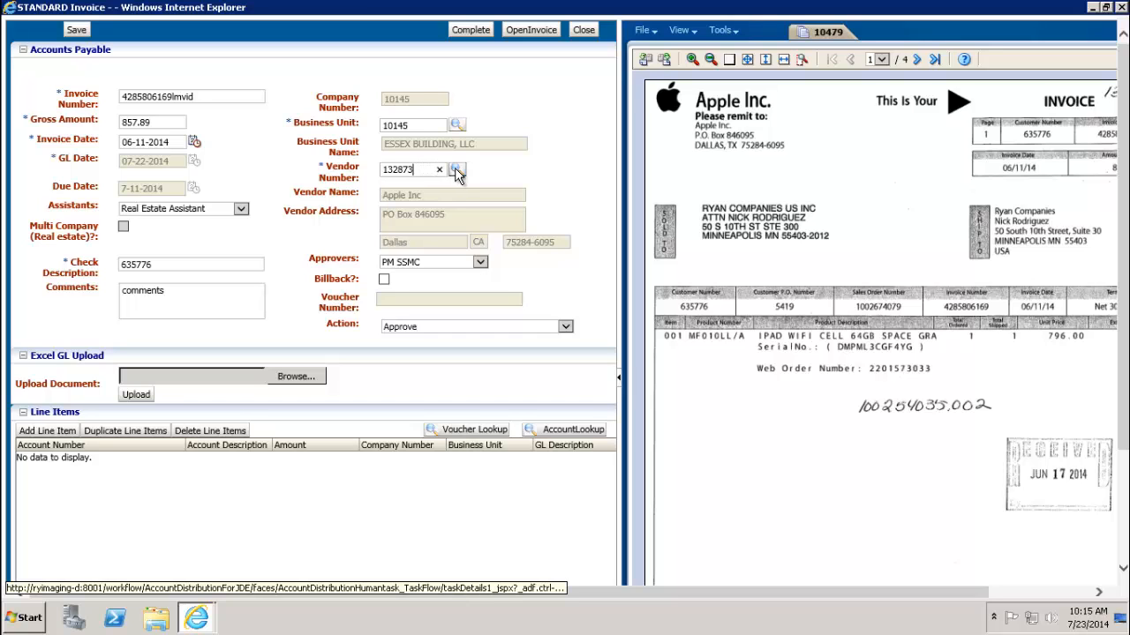
pyautogui.click(457, 169)
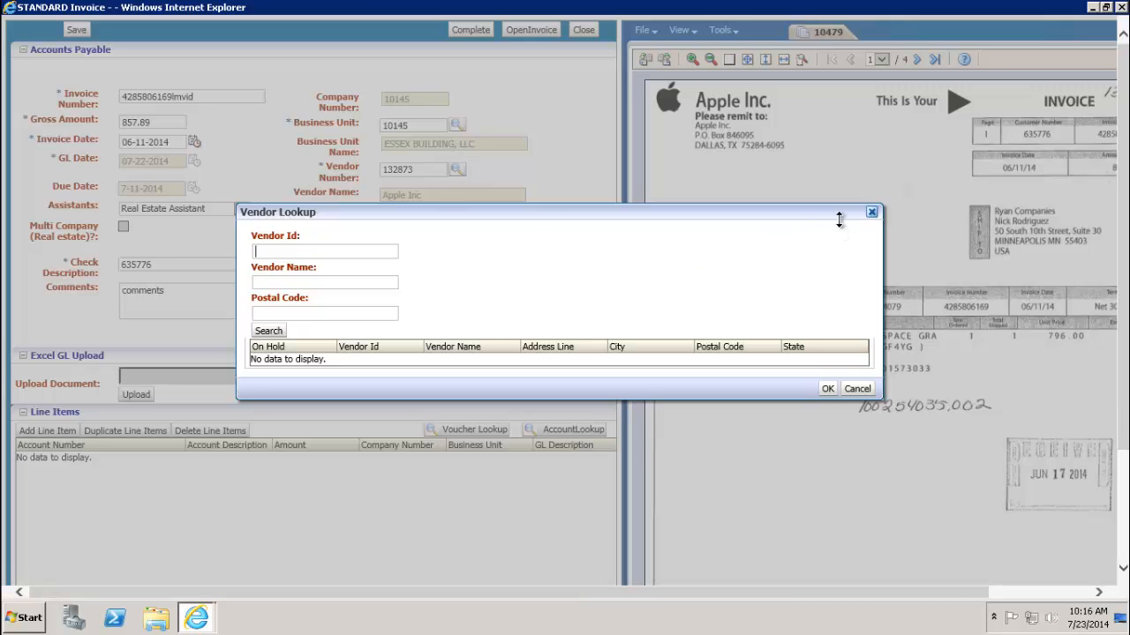
pyautogui.click(870, 212)
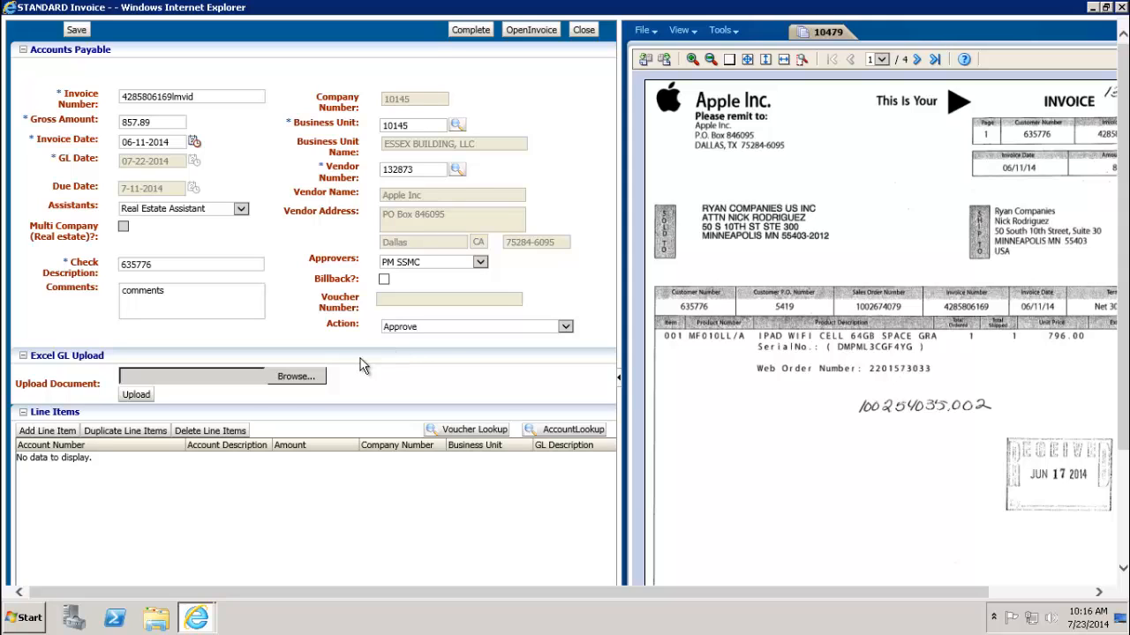
# Add a line item to the invoice and code it to GL account 10145.54030
pyautogui.click(49, 431)
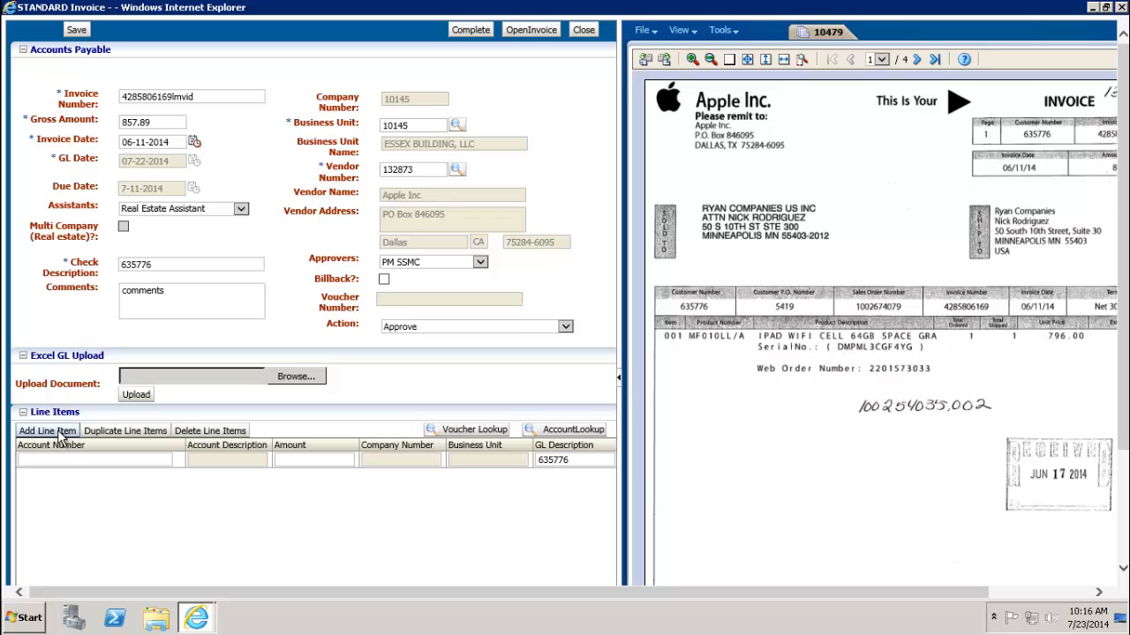
pyautogui.click(62, 458)
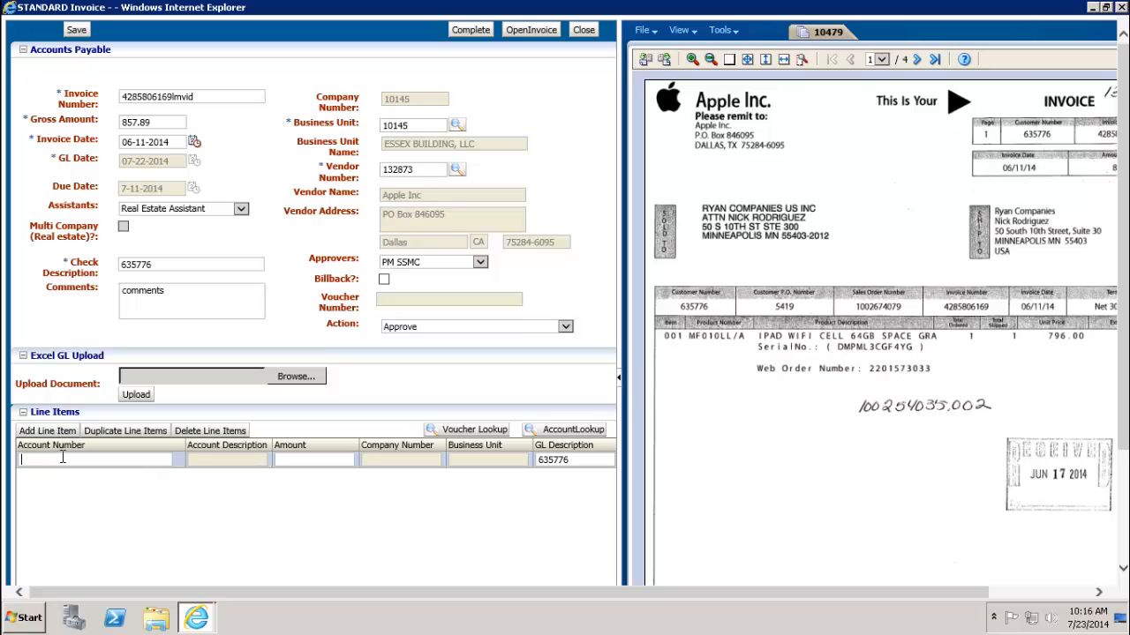
pyautogui.write('10145.54030')
pyautogui.press('Tab')
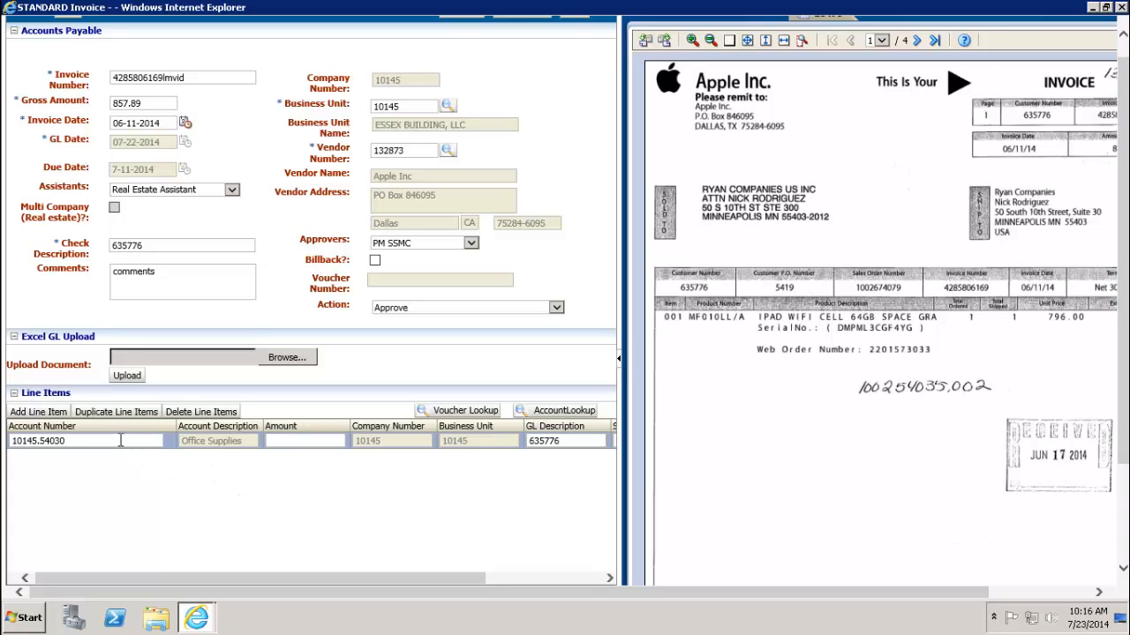
pyautogui.click(301, 439)
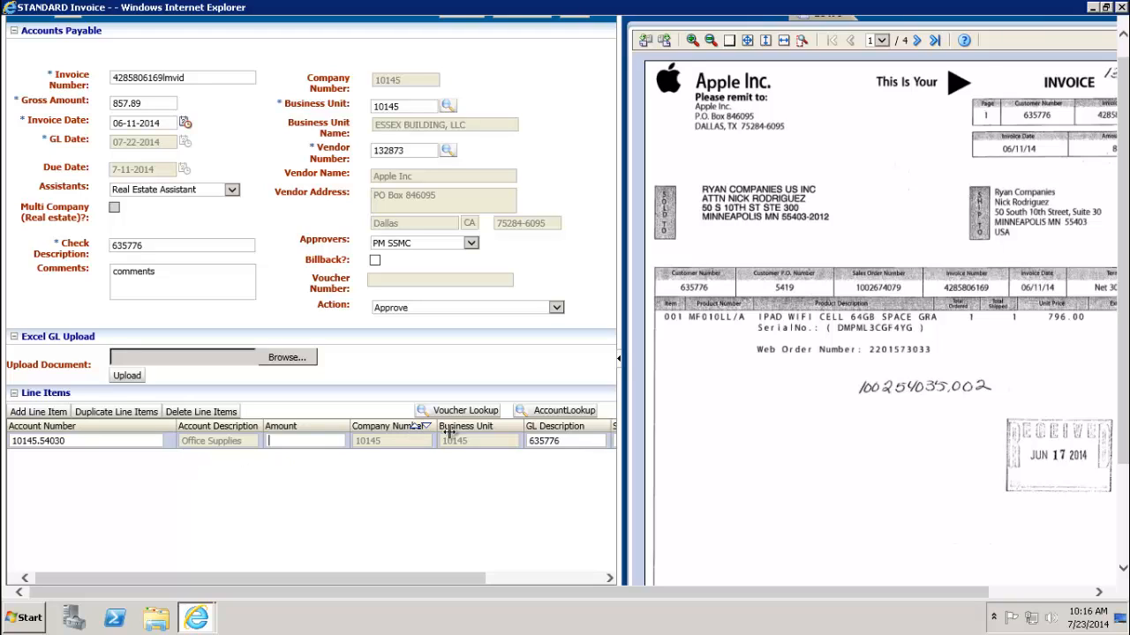
# View the search options of the account lookup and voucher lookup, closing each without selecting anything
pyautogui.click(556, 411)
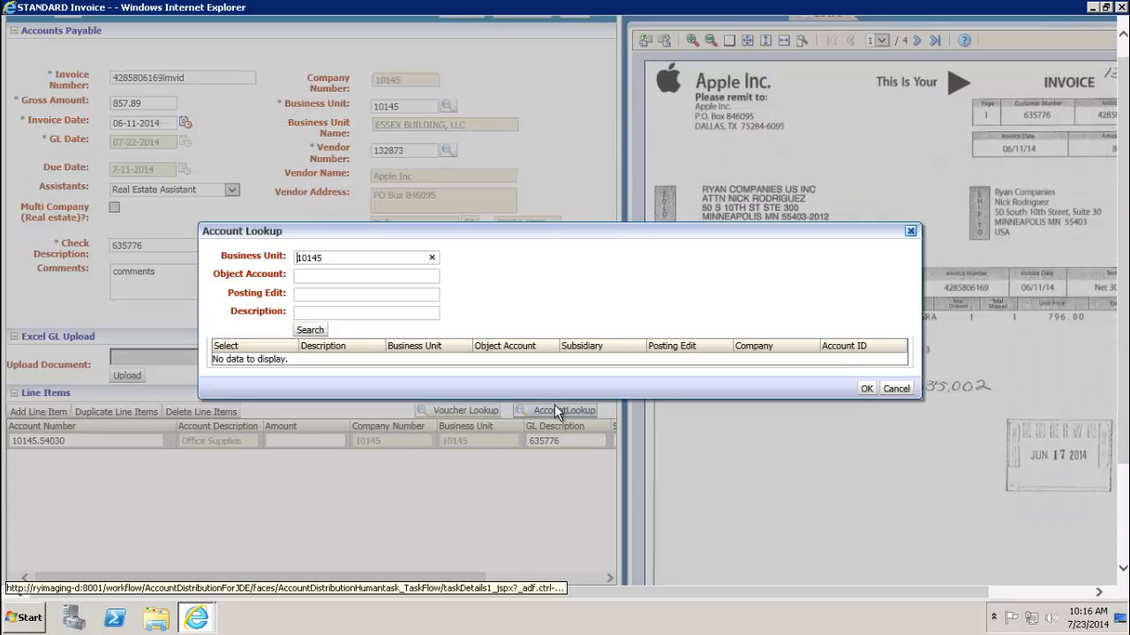
pyautogui.click(911, 232)
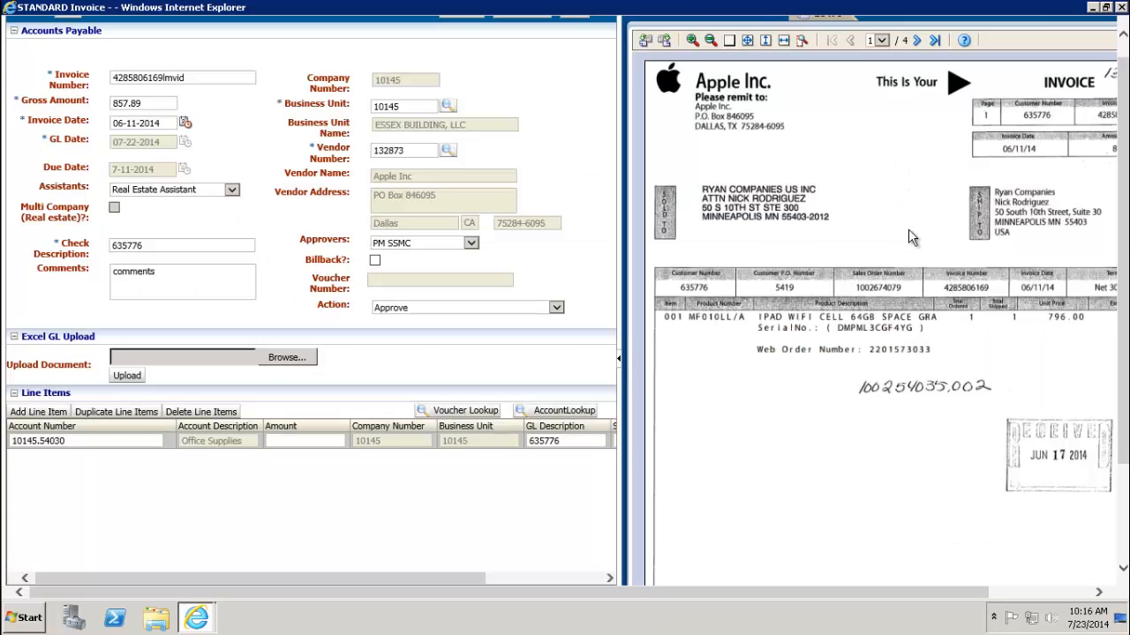
pyautogui.click(454, 413)
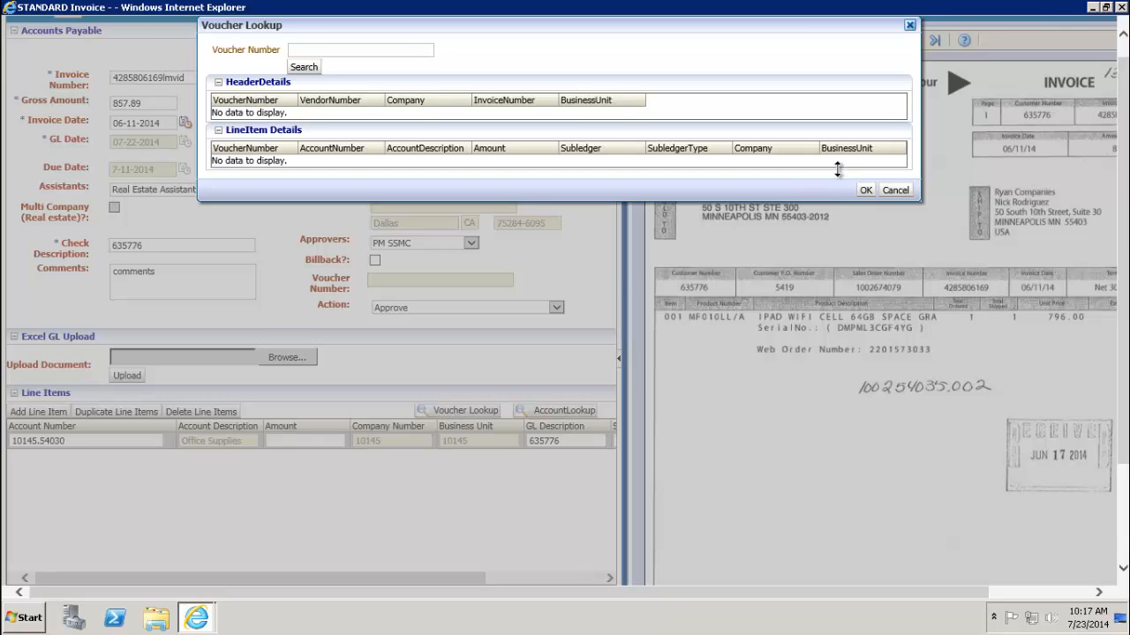
pyautogui.click(900, 191)
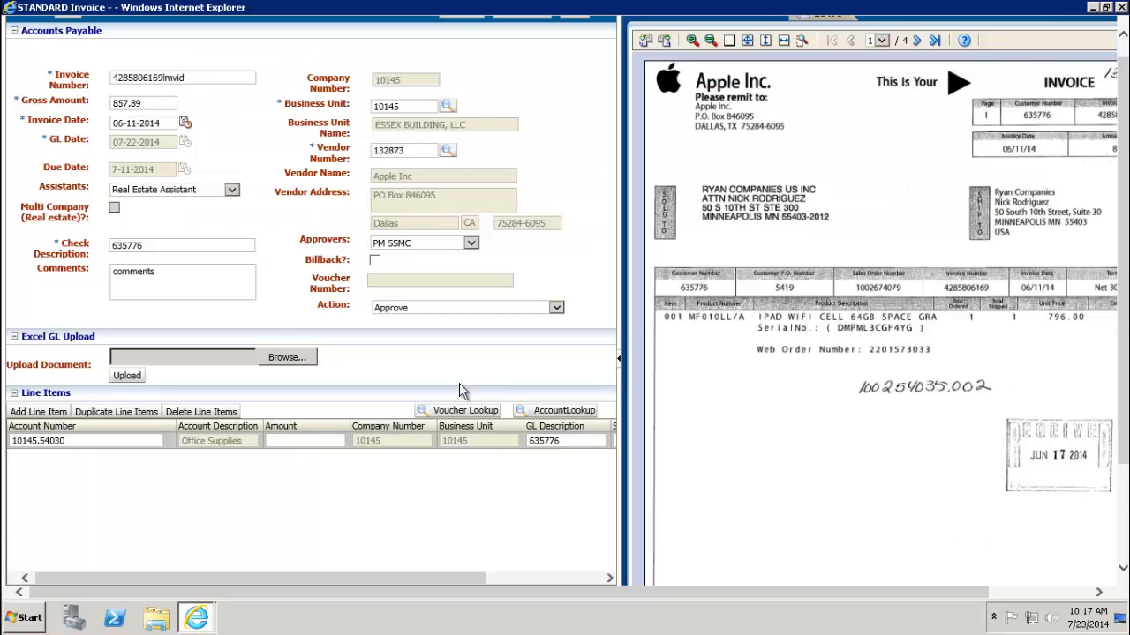
# Set the line item's amount to 857.89 and its GL description to "gl desc"
pyautogui.click(313, 447)
pyautogui.write('857.89')
pyautogui.press('Tab')
pyautogui.press('Return')
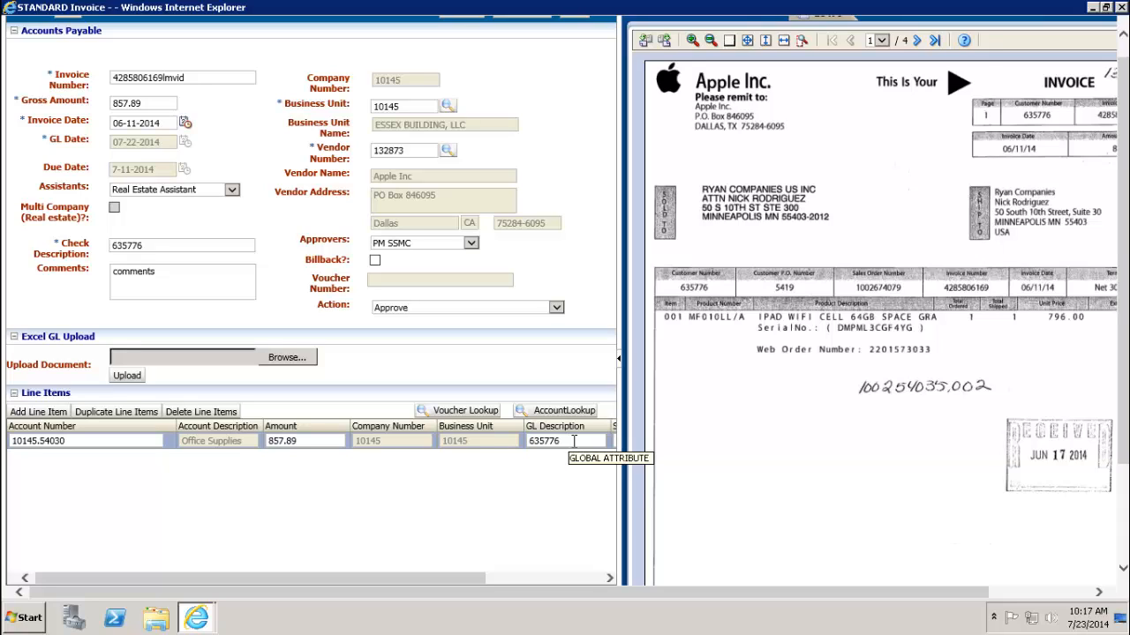
pyautogui.click(573, 440)
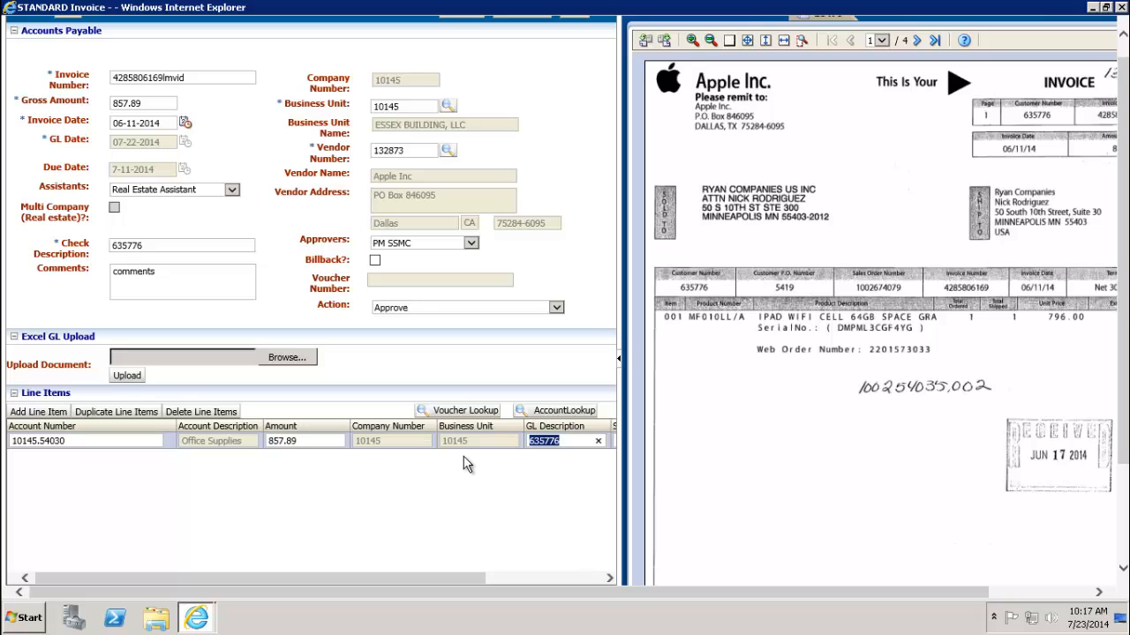
pyautogui.write('gl desc')
# Check the coded and remaining amounts and the workflow history, and complete the invoice task
pyautogui.scroll(-3, 1110, 546)
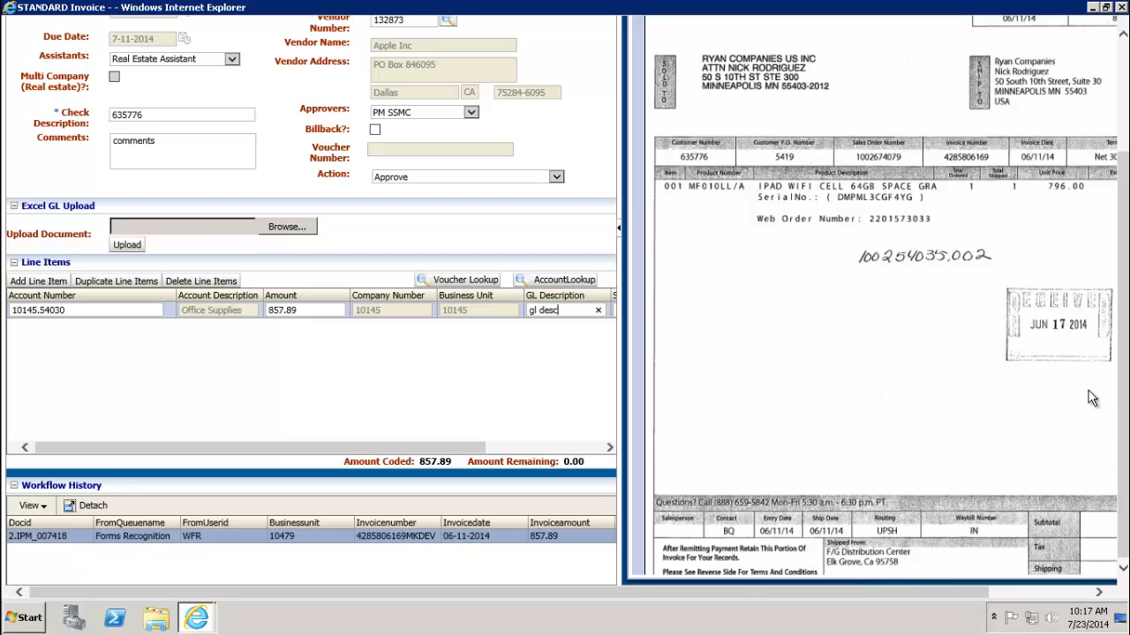
pyautogui.scroll(4, 1103, 206)
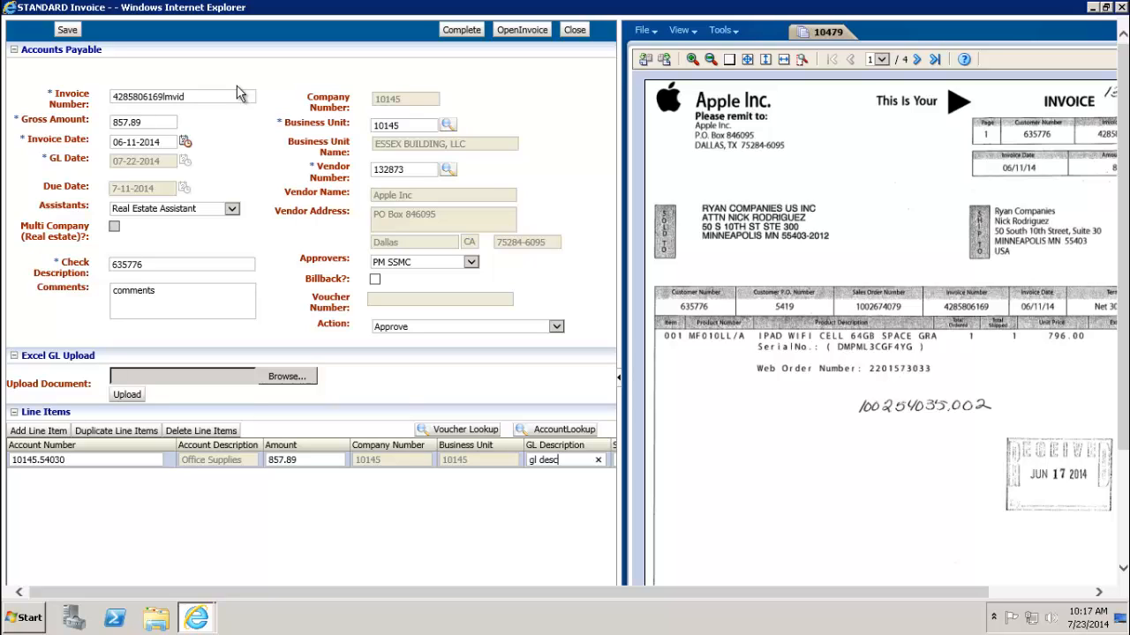
pyautogui.click(465, 32)
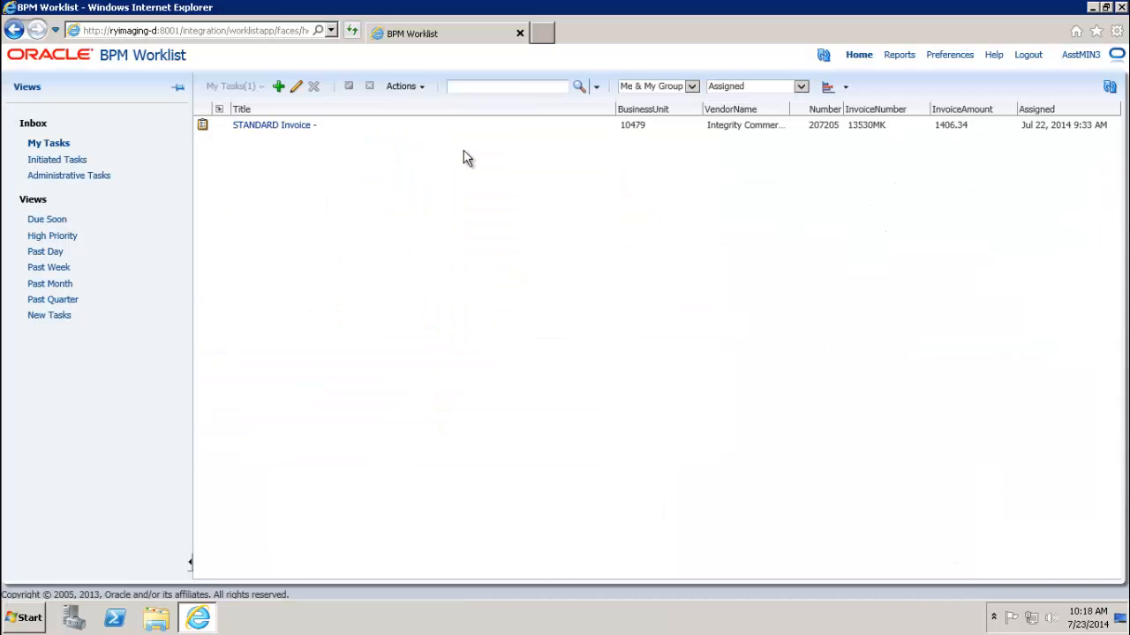